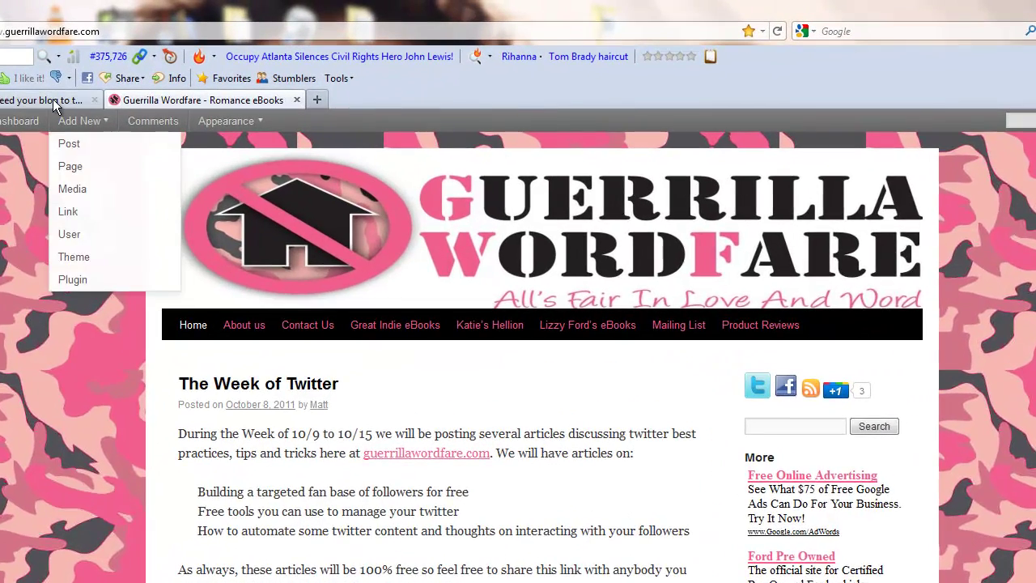
# - Return to the twitterfeed New Feed form and name the feed Lizzy Ford's Site
pyautogui.click(55, 101)
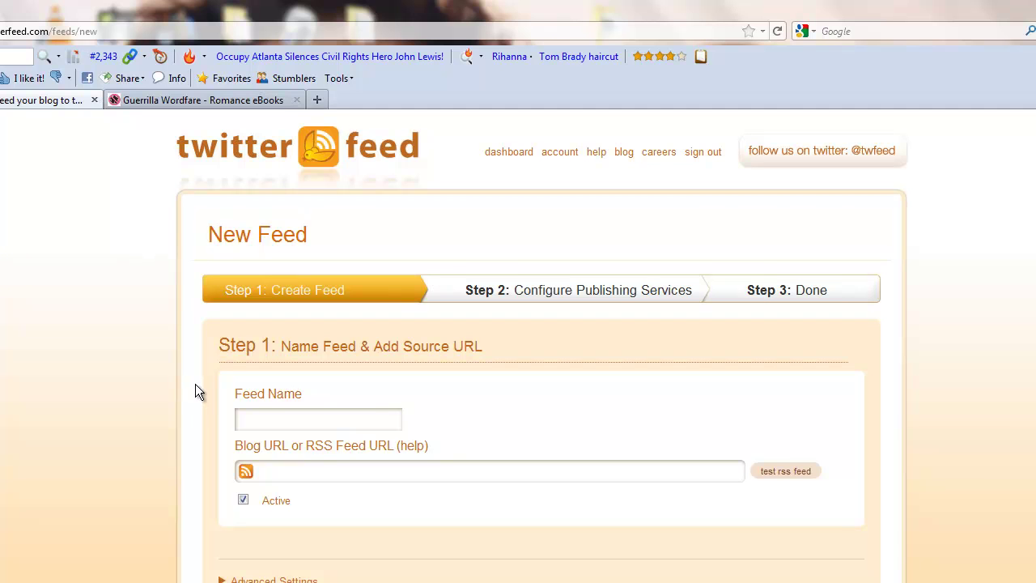
pyautogui.click(283, 420)
pyautogui.write('Lizzy F')
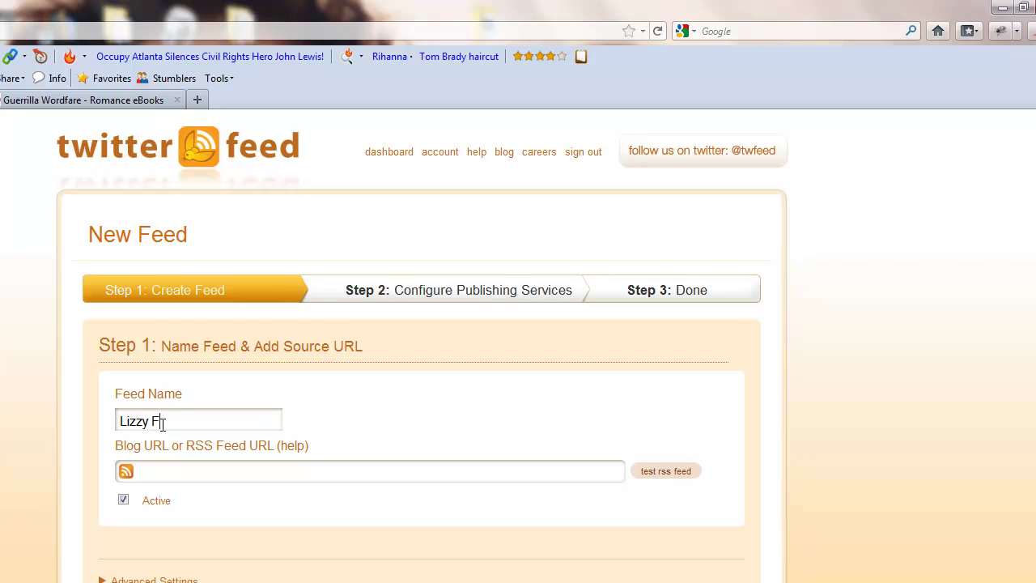
pyautogui.write("ord's Site")
# - Open the Guerrilla Wordfare blog's RSS feed and copy its web address
pyautogui.click(54, 101)
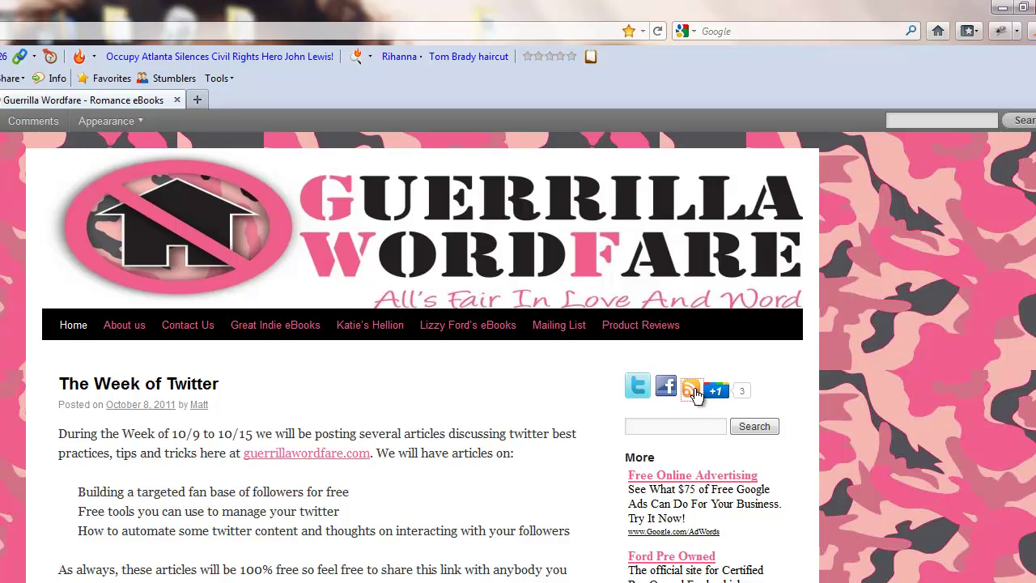
pyautogui.click(694, 390)
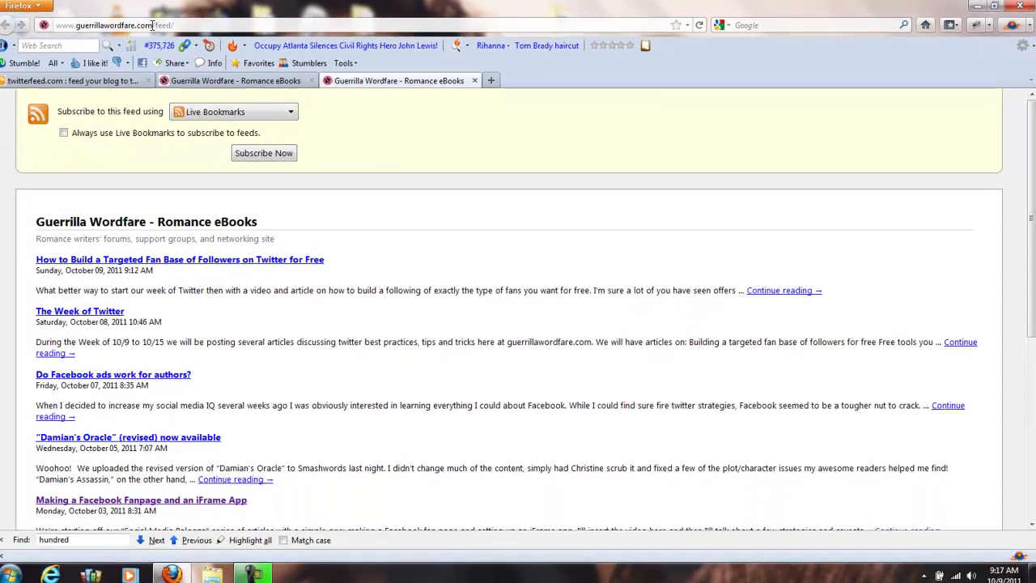
pyautogui.click(15, 30)
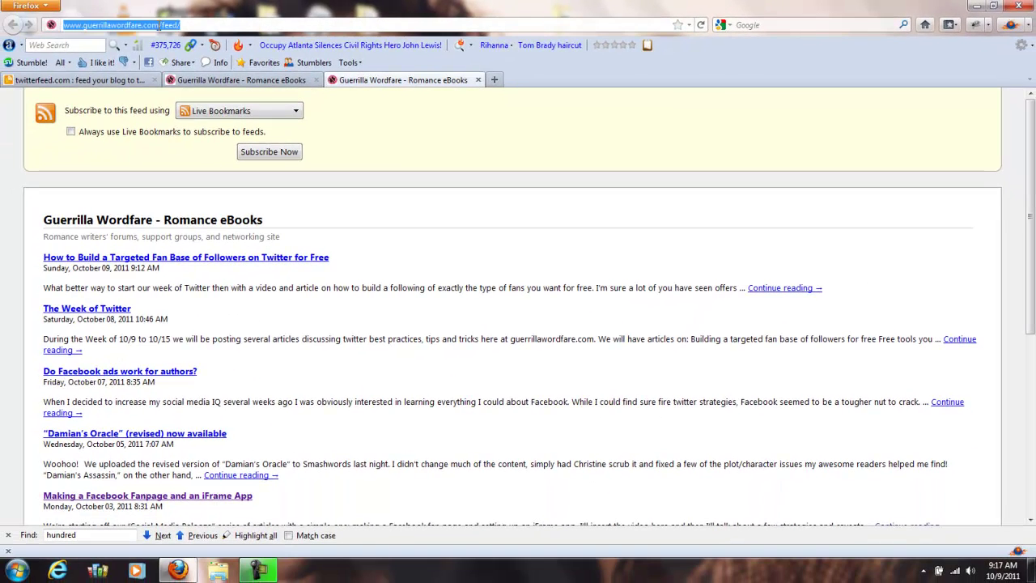
pyautogui.rightClick(15, 31)
pyautogui.click(184, 70)
pyautogui.click(132, 80)
pyautogui.click(361, 376)
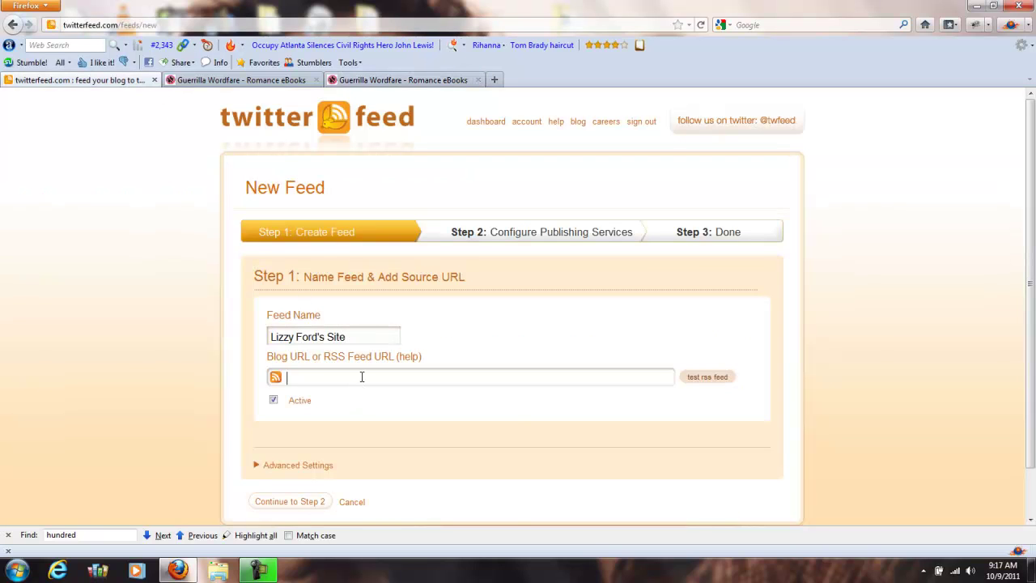
pyautogui.rightClick(362, 376)
pyautogui.click(395, 424)
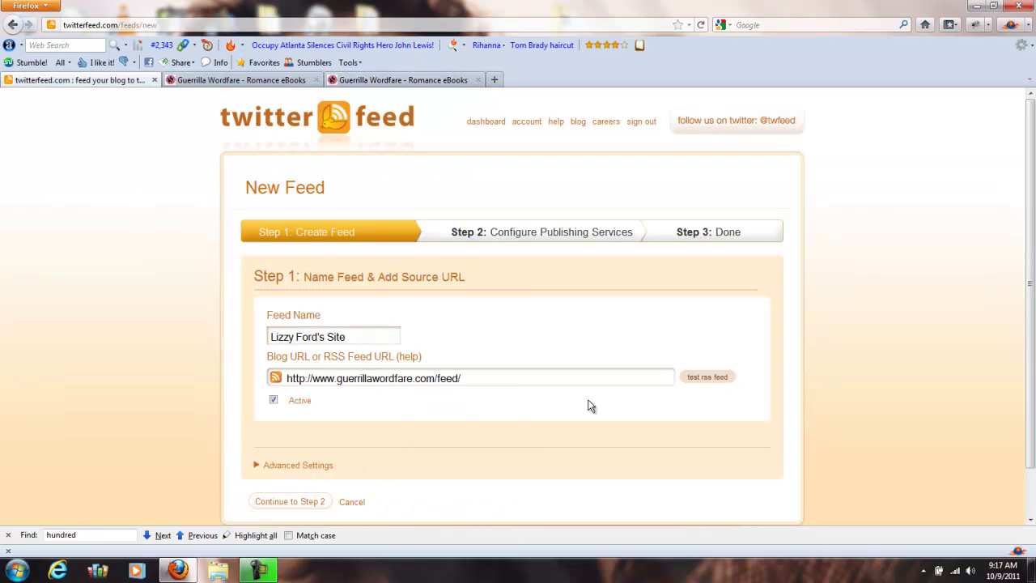
pyautogui.click(712, 379)
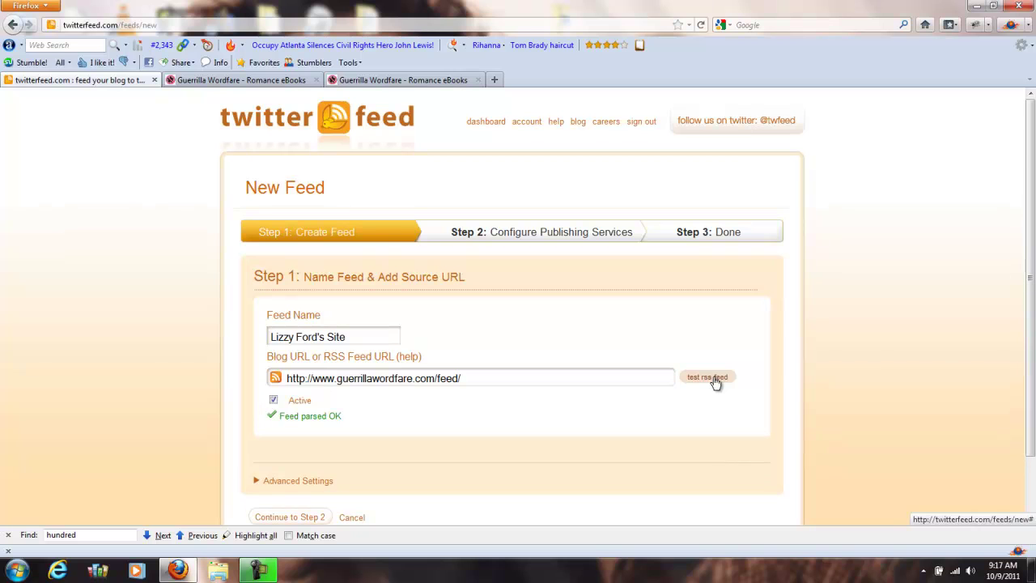
# - Examine the feed's advanced settings, including update frequency, the post content choices, link shortening, prefix and suffix
pyautogui.scroll(-2, 377, 422)
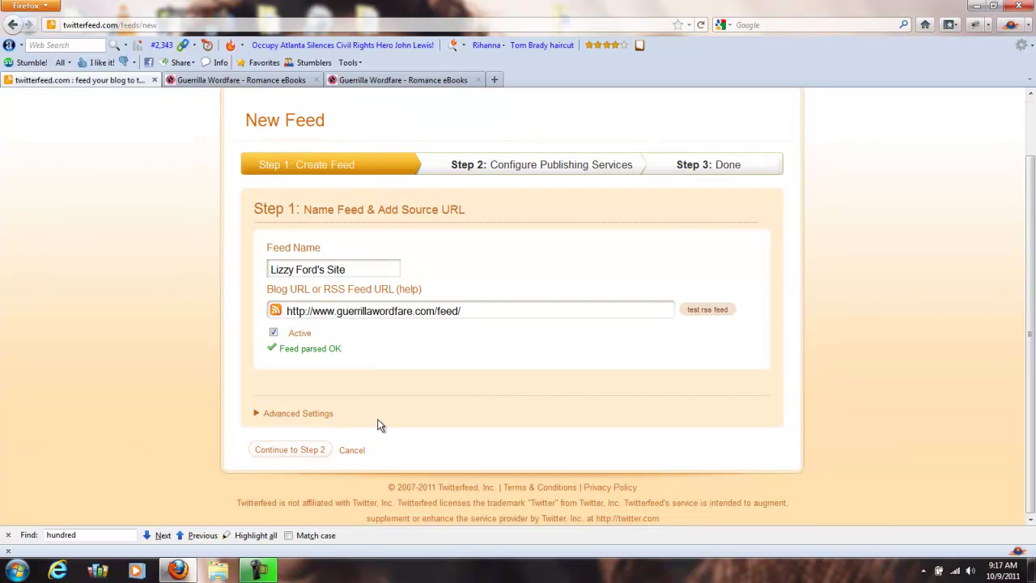
pyautogui.click(258, 415)
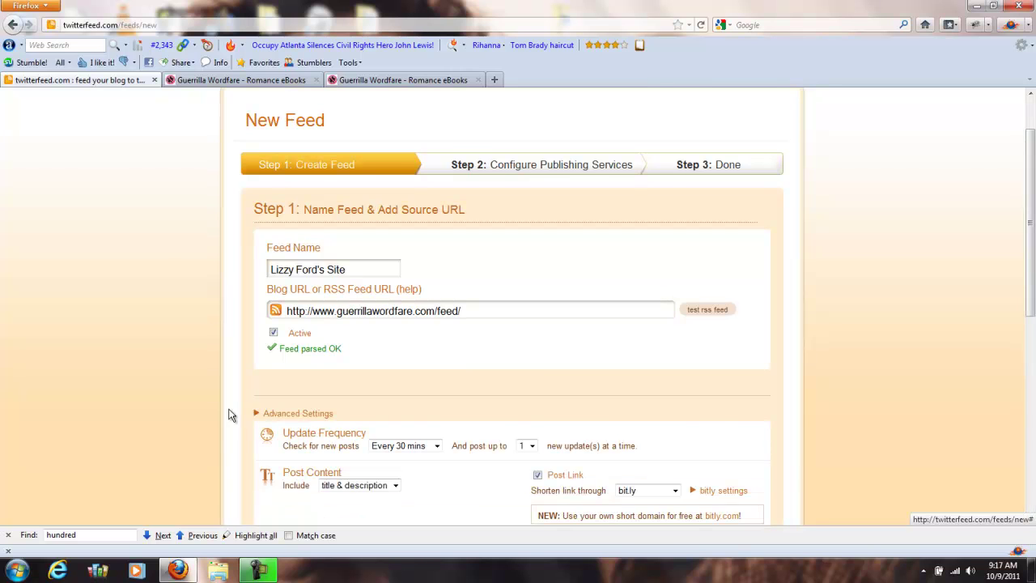
pyautogui.scroll(-2, 223, 409)
pyautogui.scroll(-4, 223, 408)
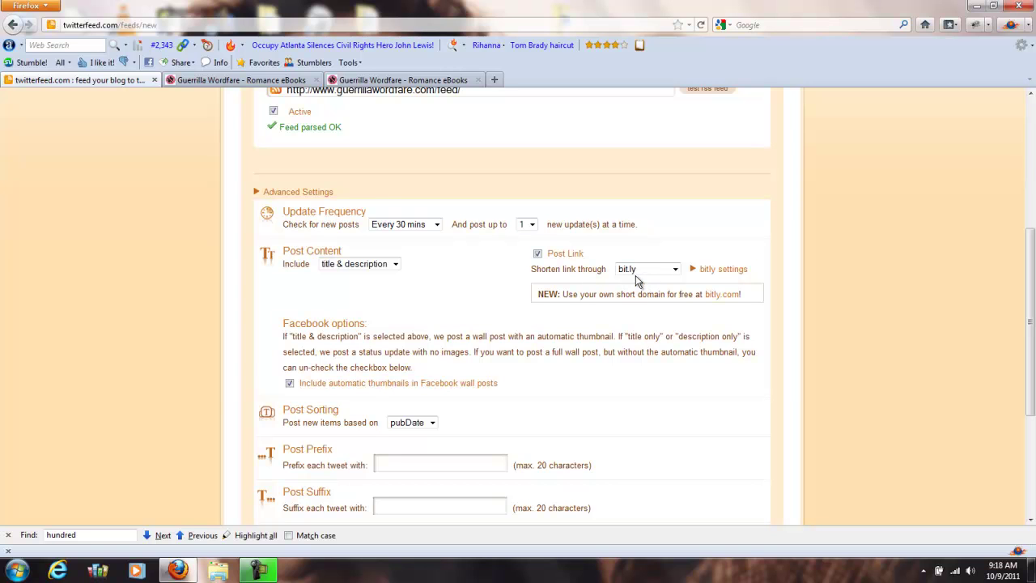
pyautogui.click(396, 264)
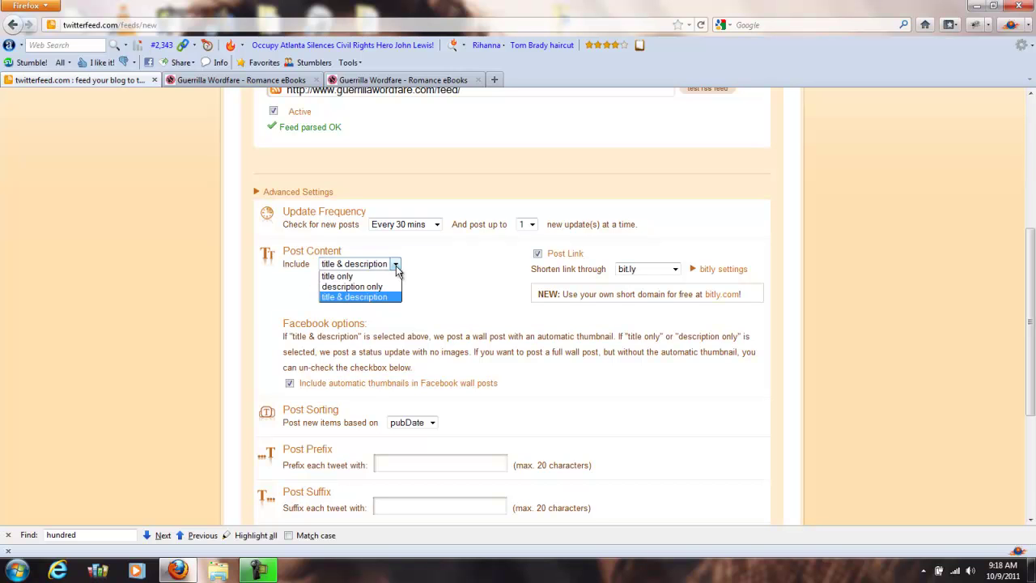
pyautogui.click(397, 267)
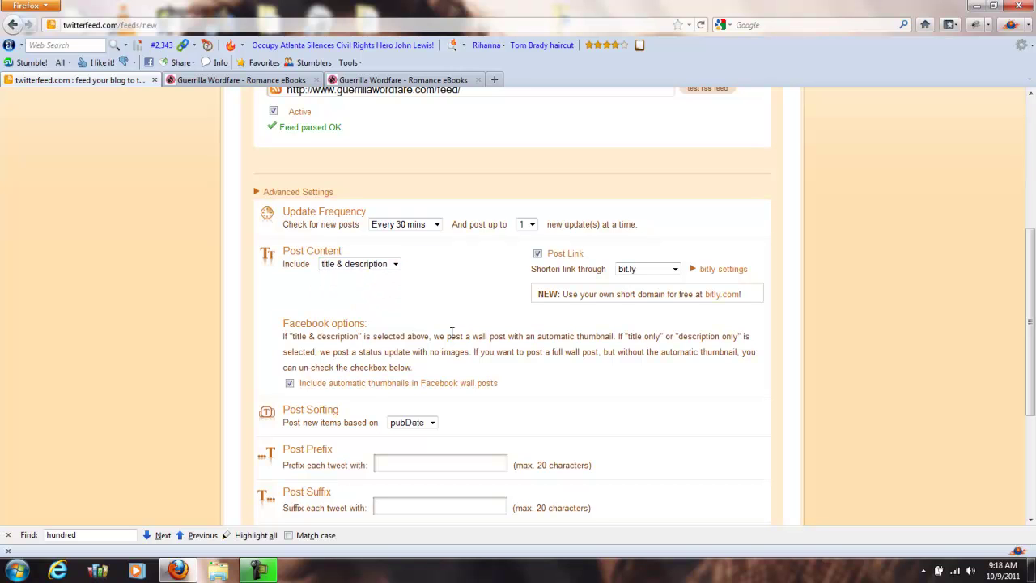
pyautogui.scroll(-5, 454, 336)
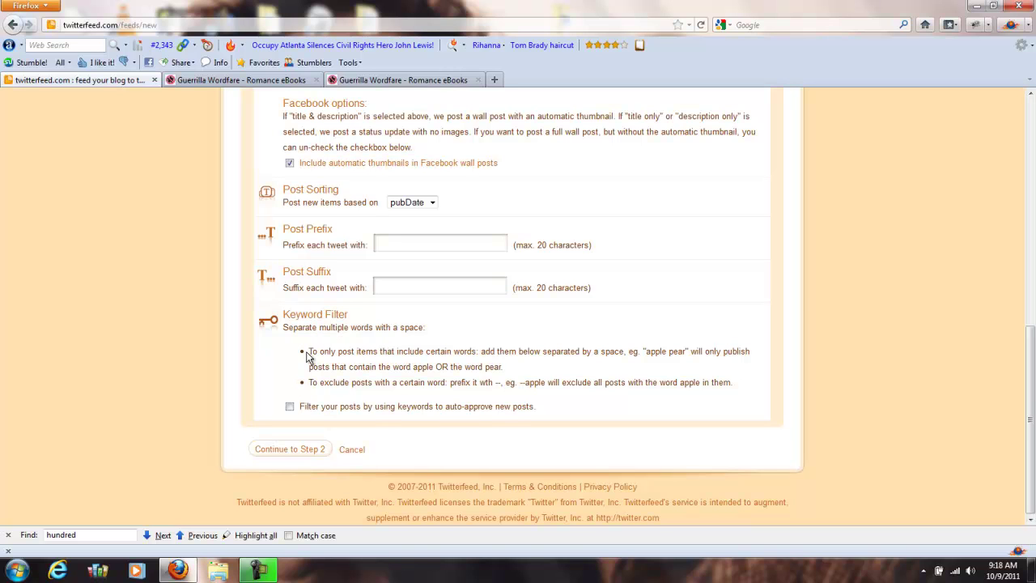
# - Enable keyword filtering for auto-approving new posts, trying romance as the keyword and clearing it
pyautogui.click(290, 407)
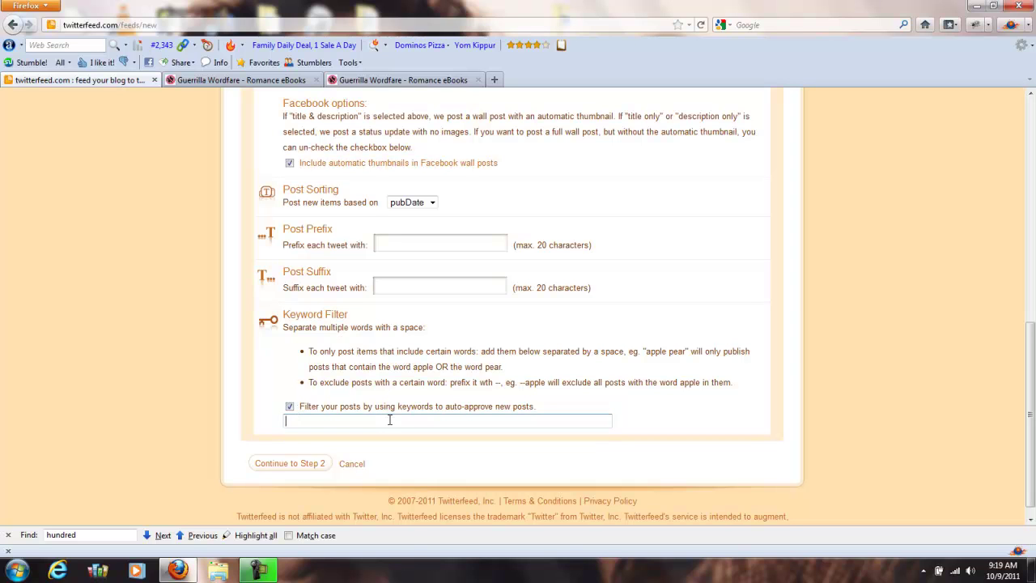
pyautogui.write('romance')
pyautogui.press('BackSpace')
pyautogui.press('BackSpace')
pyautogui.press('BackSpace')
pyautogui.press('BackSpace')
pyautogui.press('BackSpace')
pyautogui.press('BackSpace')
pyautogui.press('BackSpace')
# - Collapse the advanced settings and continue to Step 2 to configure publishing services
pyautogui.scroll(10, 389, 419)
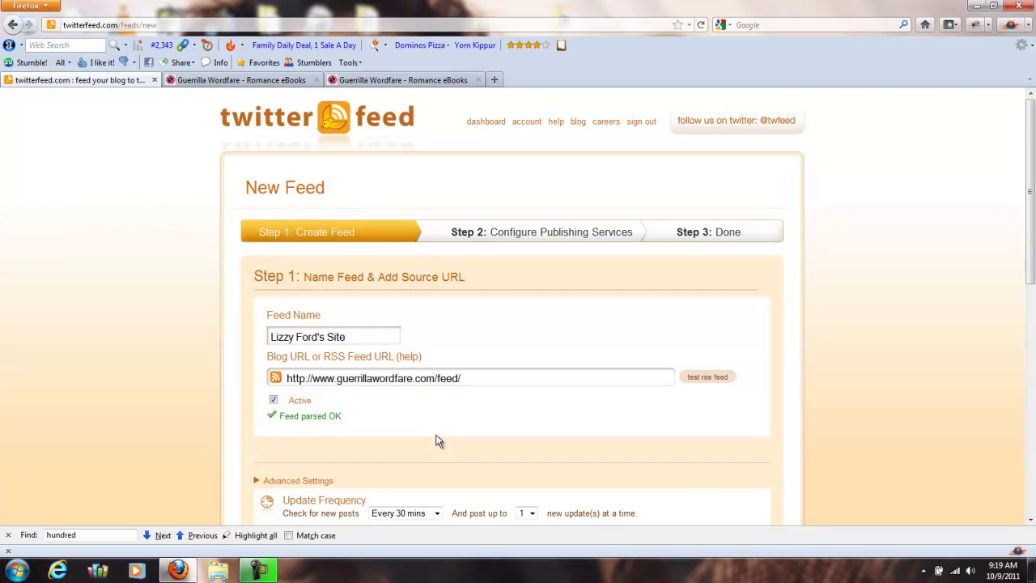
pyautogui.scroll(-3, 437, 441)
pyautogui.scroll(3, 437, 441)
pyautogui.click(300, 480)
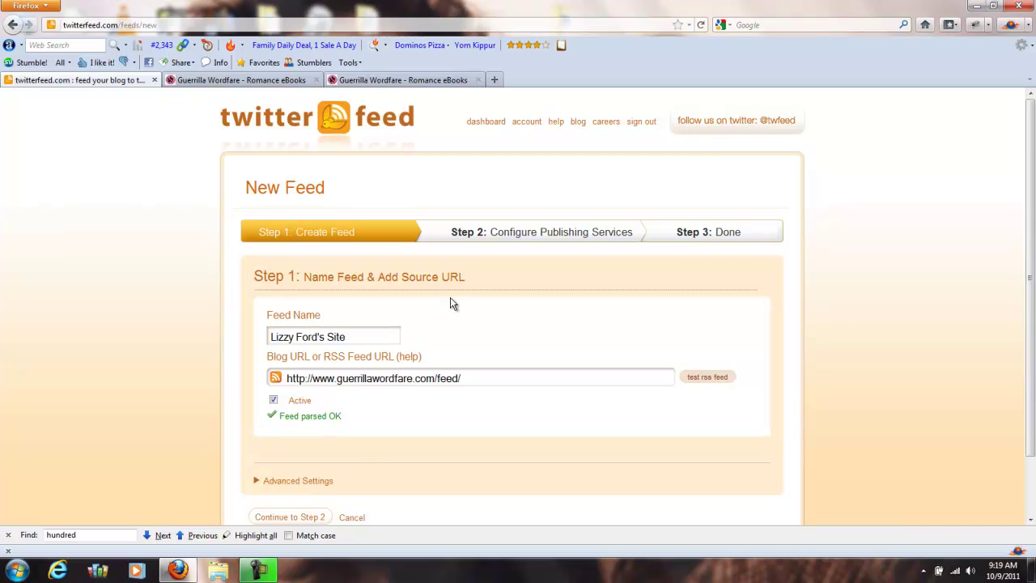
pyautogui.scroll(-2, 596, 446)
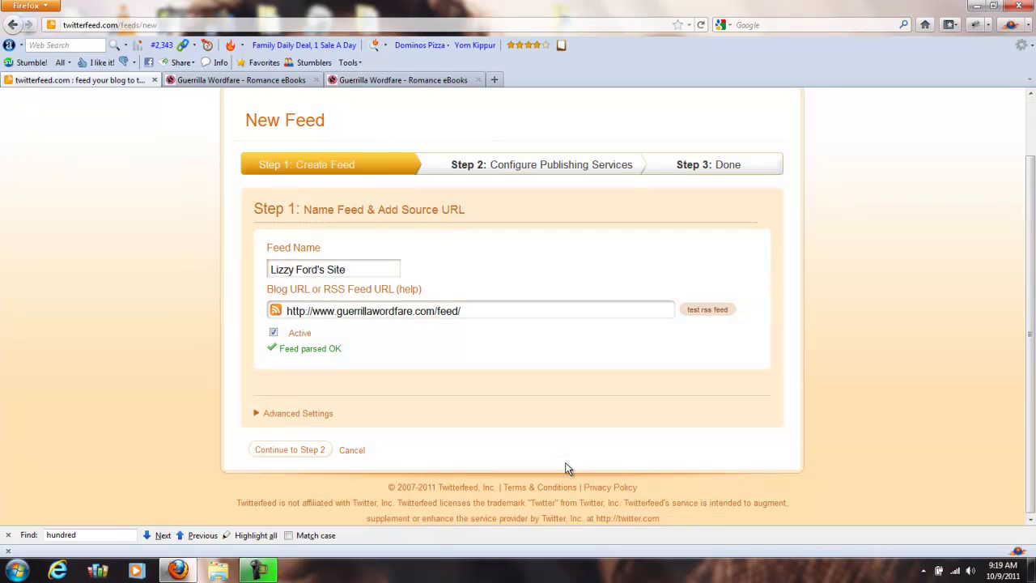
pyautogui.click(285, 452)
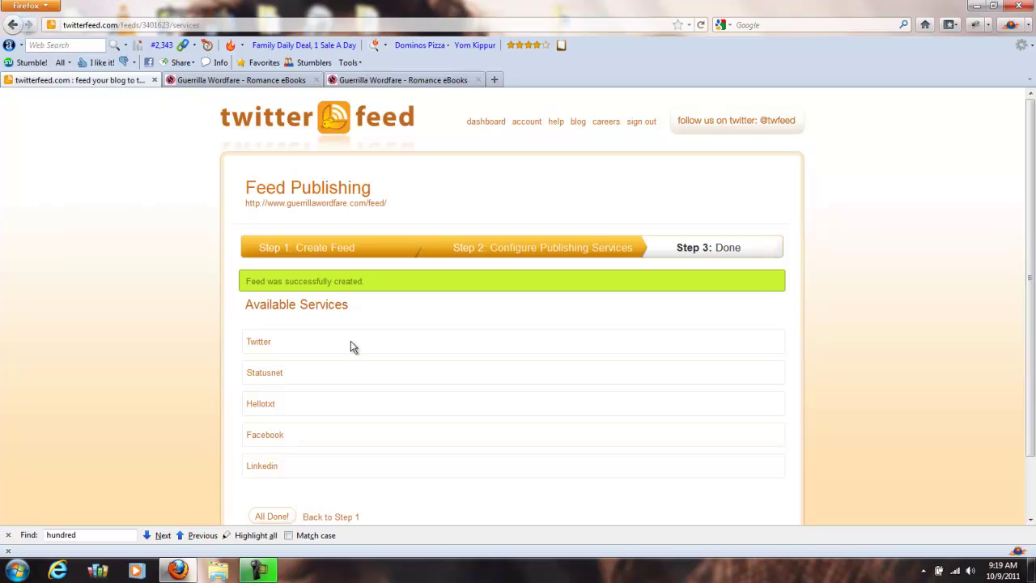
# - Authorize twitterfeed to use the signed-in Twitter account and create the Twitter publishing service for the feed
pyautogui.click(253, 344)
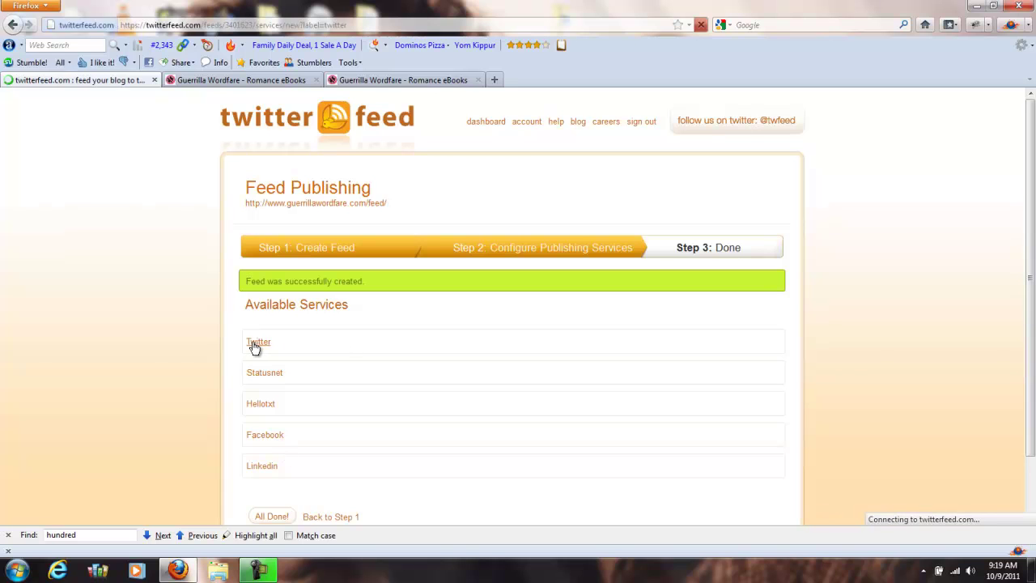
pyautogui.click(369, 370)
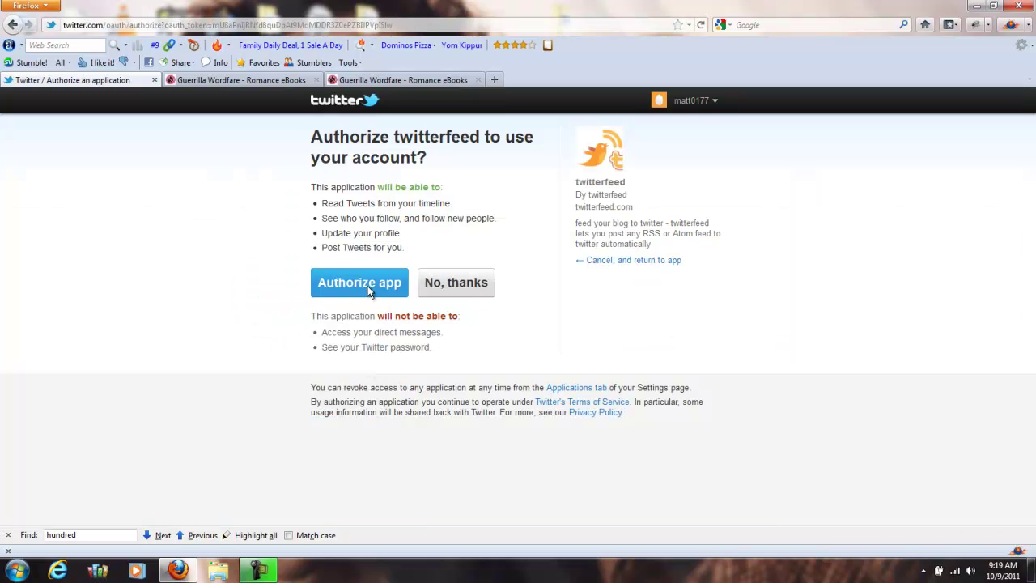
pyautogui.click(368, 290)
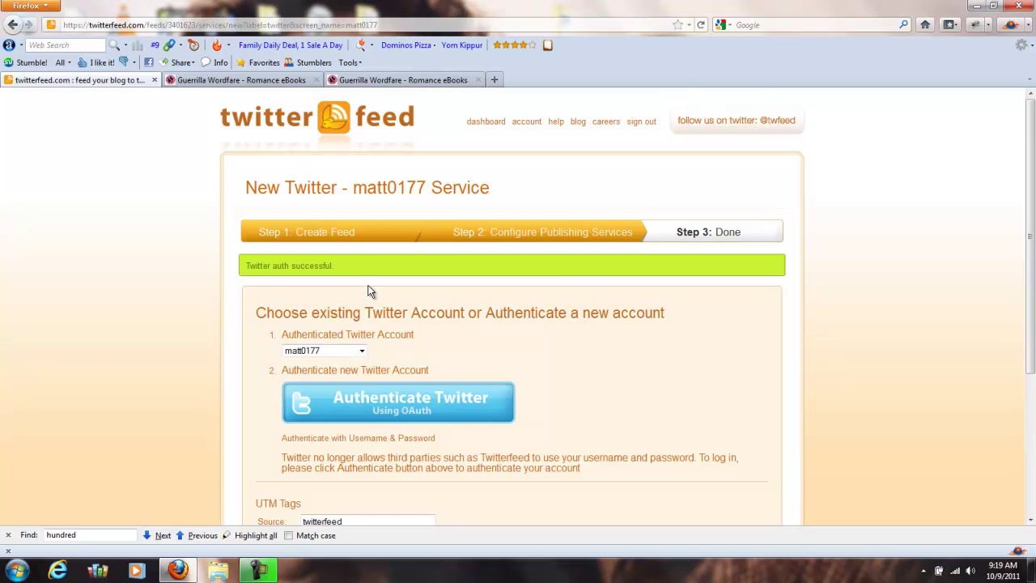
pyautogui.scroll(-5, 620, 467)
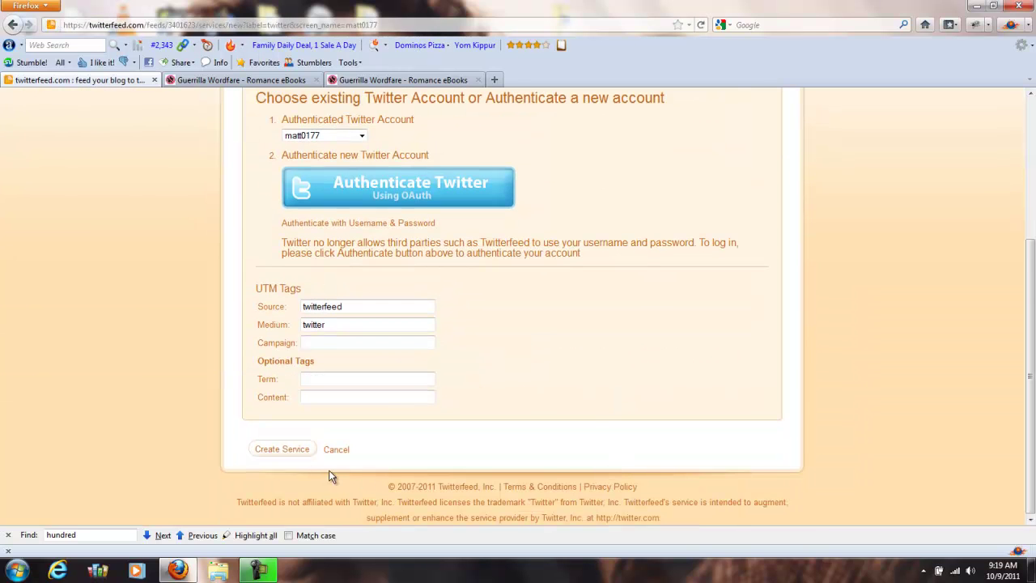
pyautogui.click(298, 456)
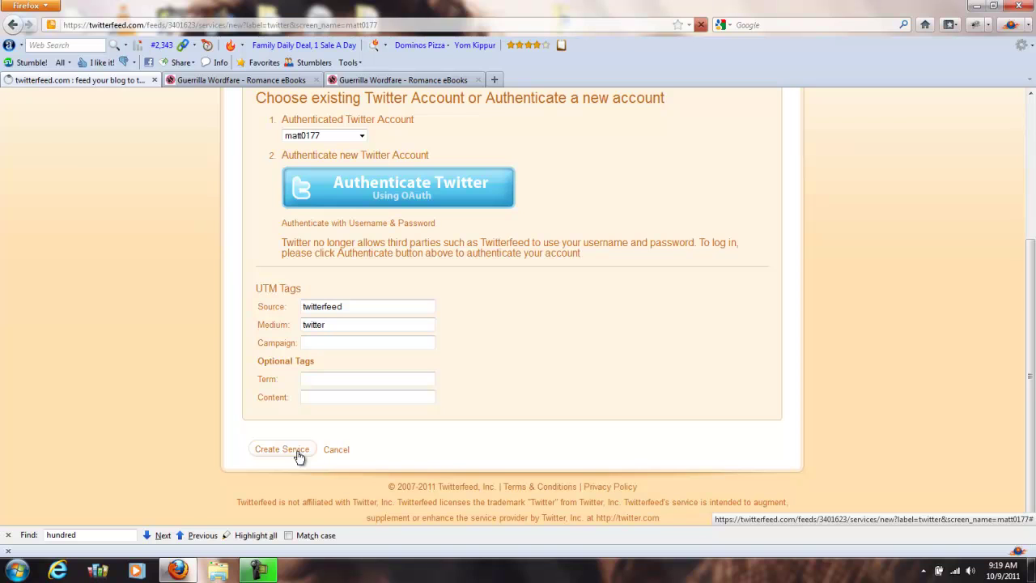